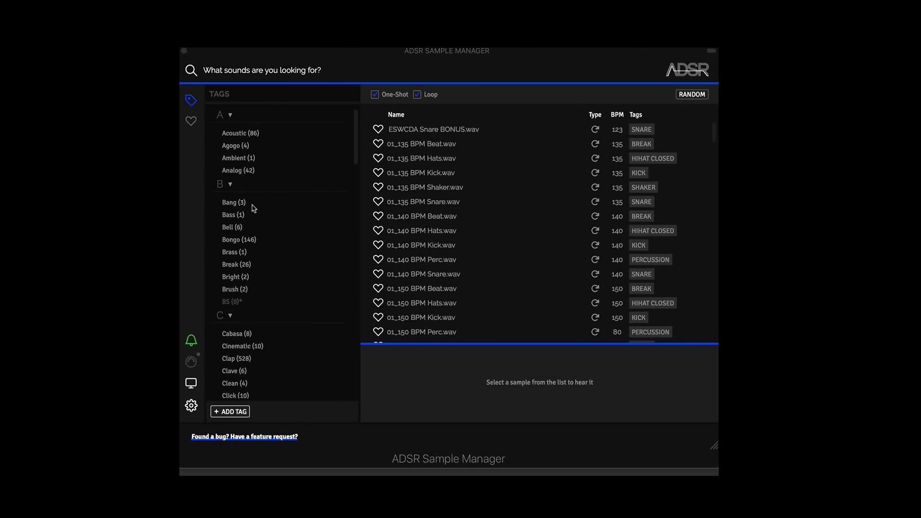
Open the notice offering the version 1.0.6 update and its list of new features
scroll(434, 223, "down", 1)
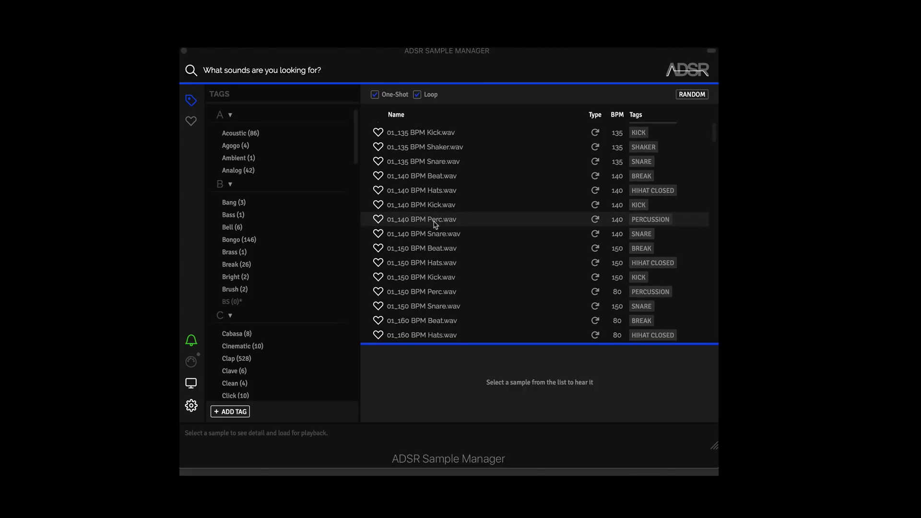
scroll(434, 223, "up", 1)
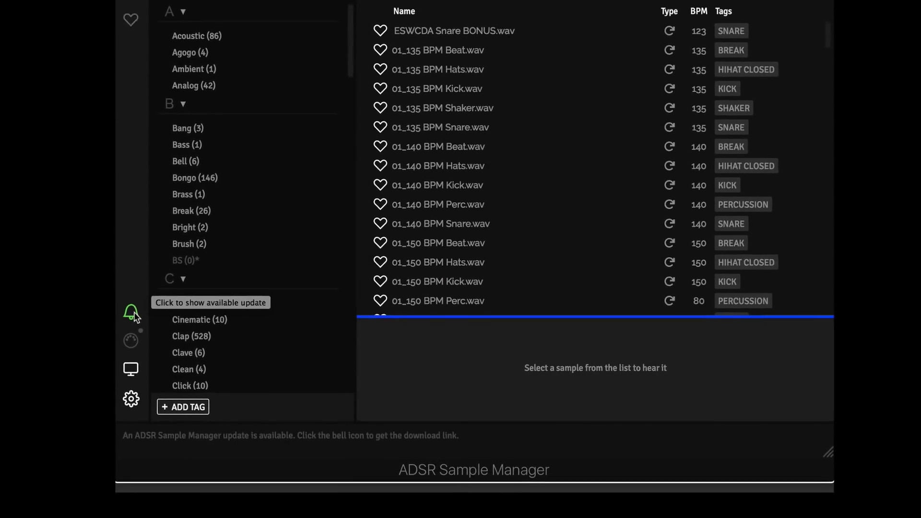
left_click(132, 312)
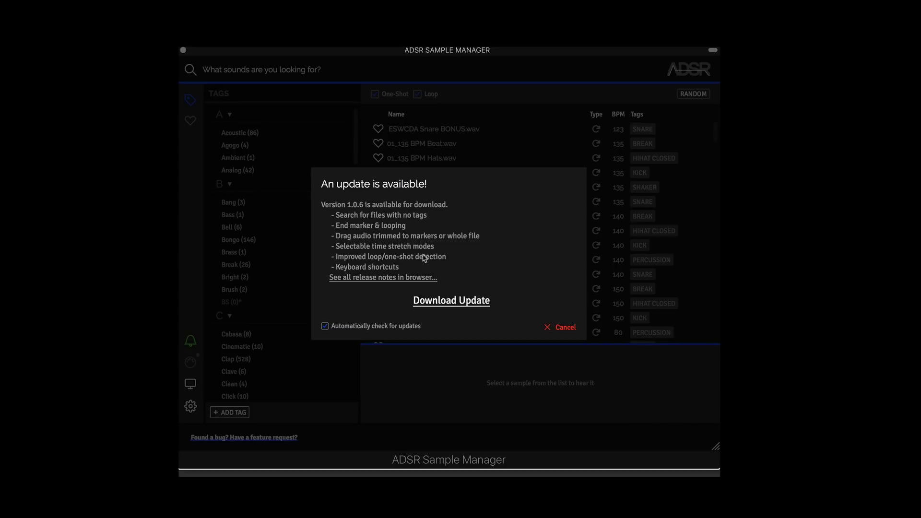
Download the 1.0.6 update, install it on Macintosh HD with the account password, and trash the installer
left_click(457, 309)
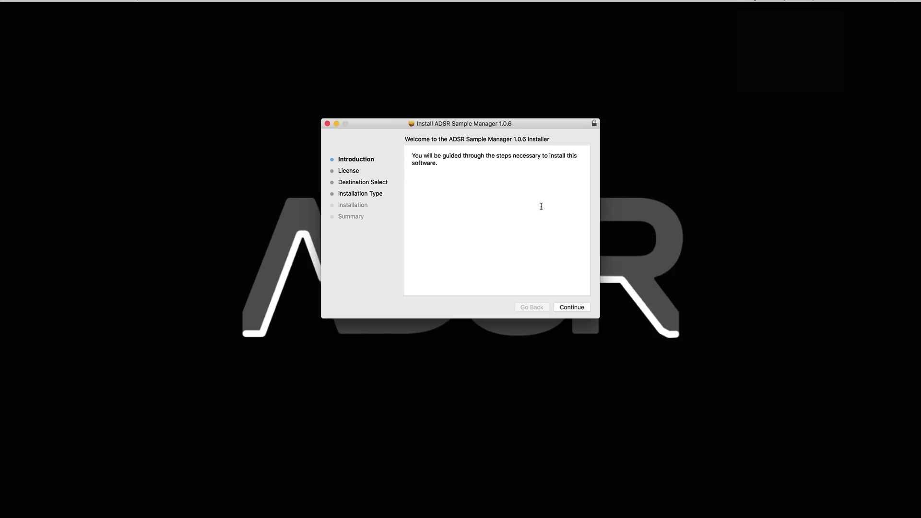
left_click(572, 308)
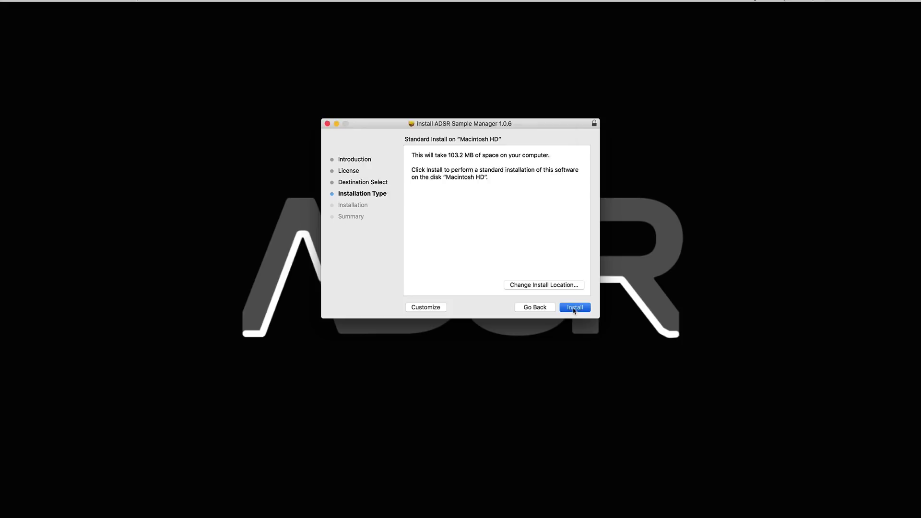
left_click(575, 307)
type("•••••••••••")
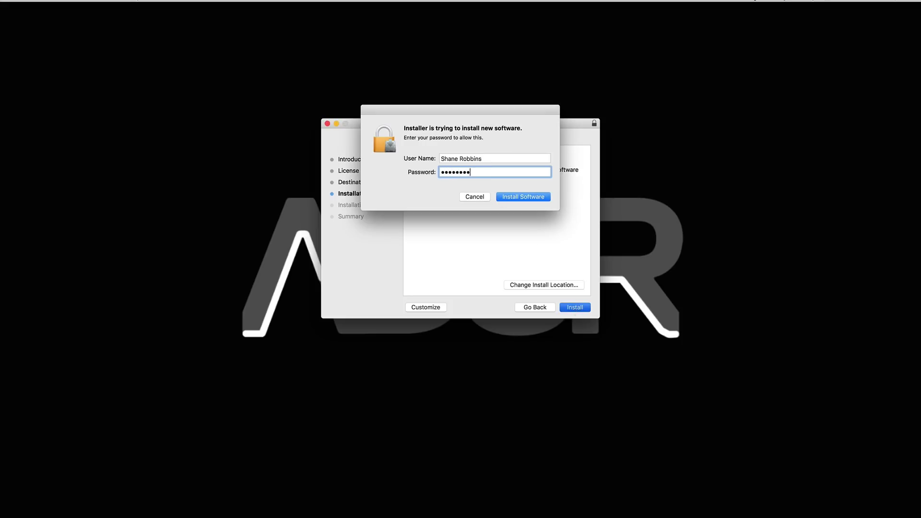
left_click(523, 196)
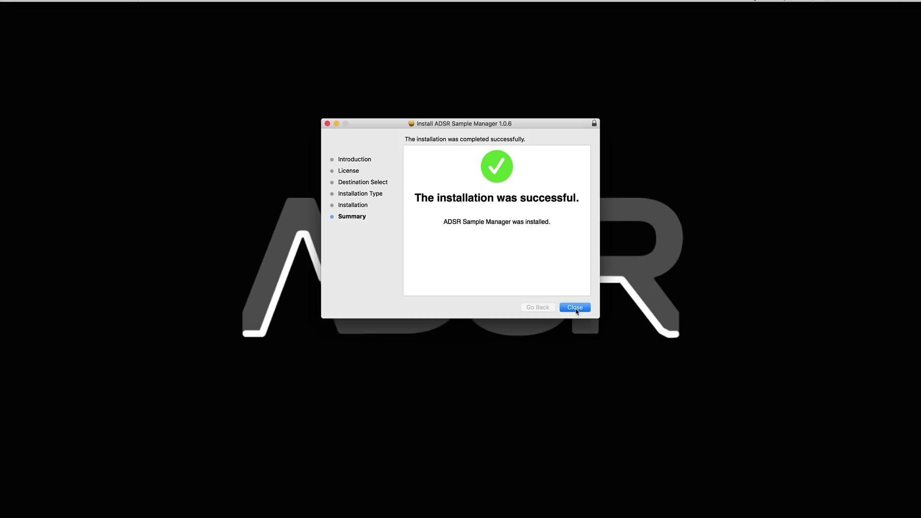
left_click(577, 311)
left_click(517, 181)
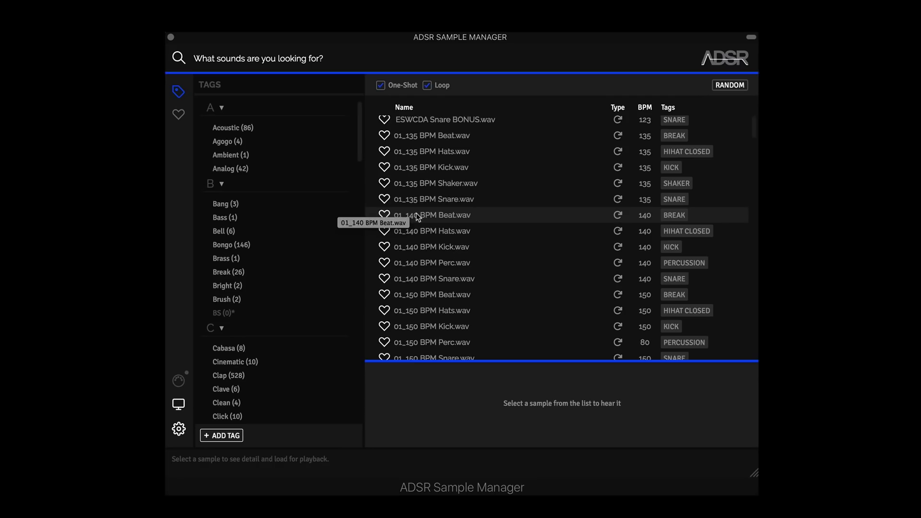
left_click(180, 432)
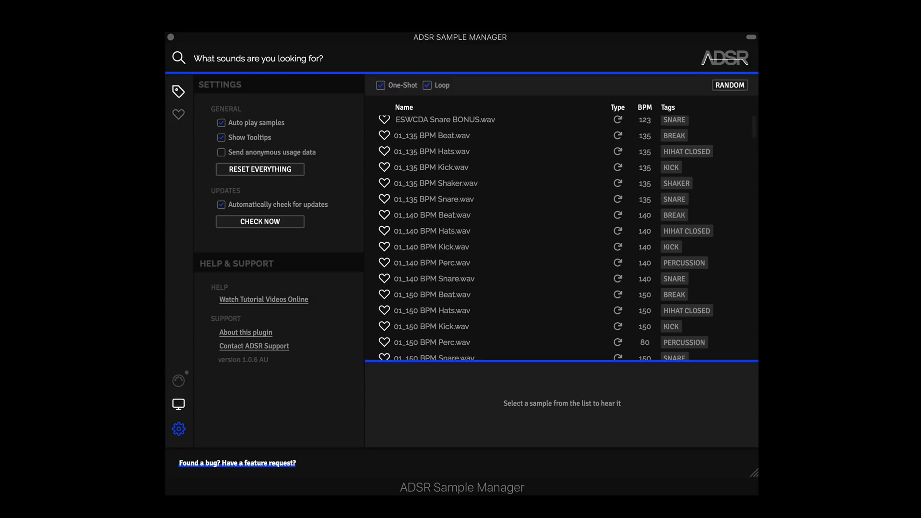
left_click(179, 94)
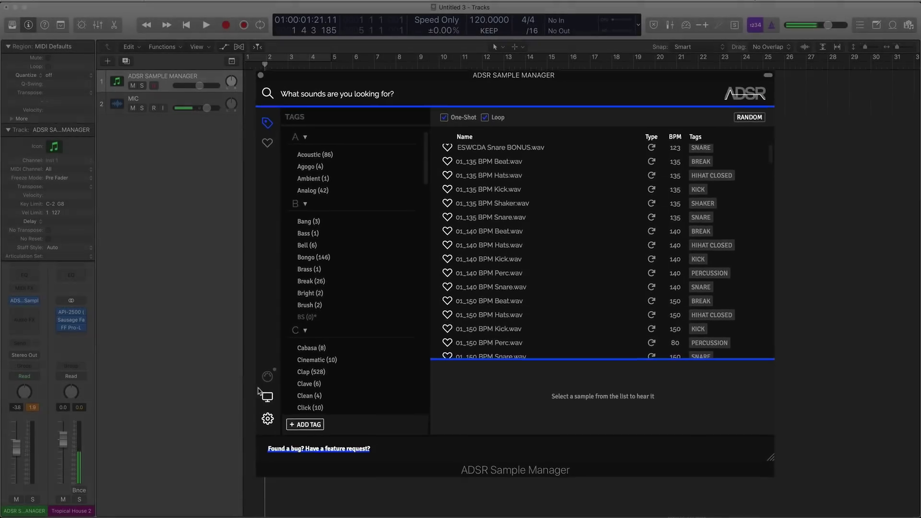
Pick the 1.0.6 folder (three audio files) inside ADSR SAMPLE MANAGER VIDEO as a new library
left_click(266, 394)
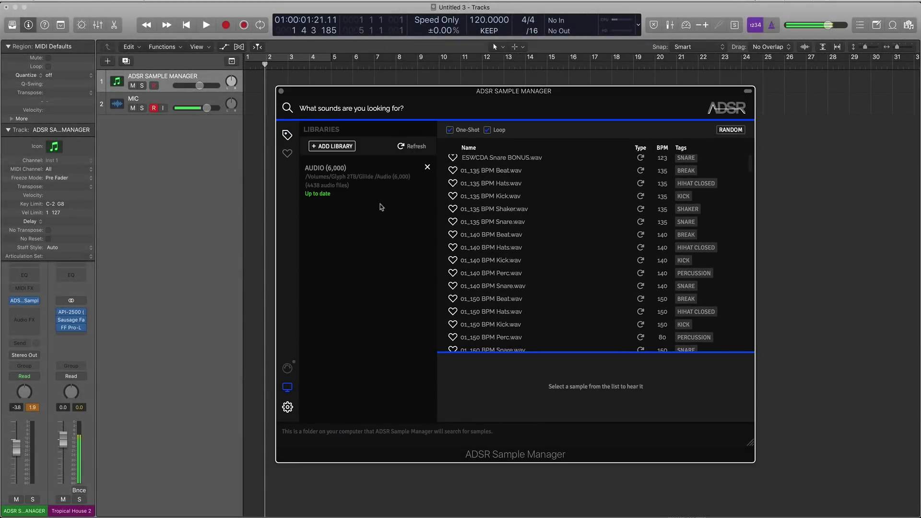
left_click(336, 146)
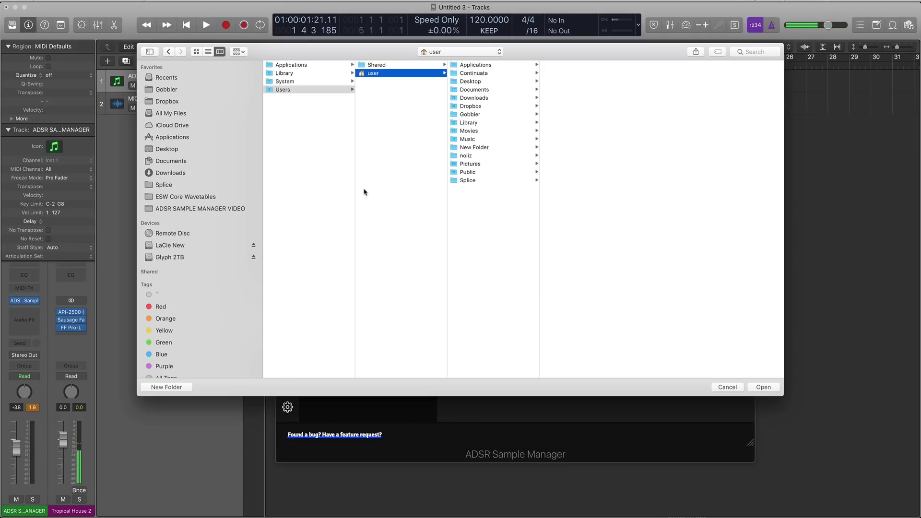
left_click(195, 213)
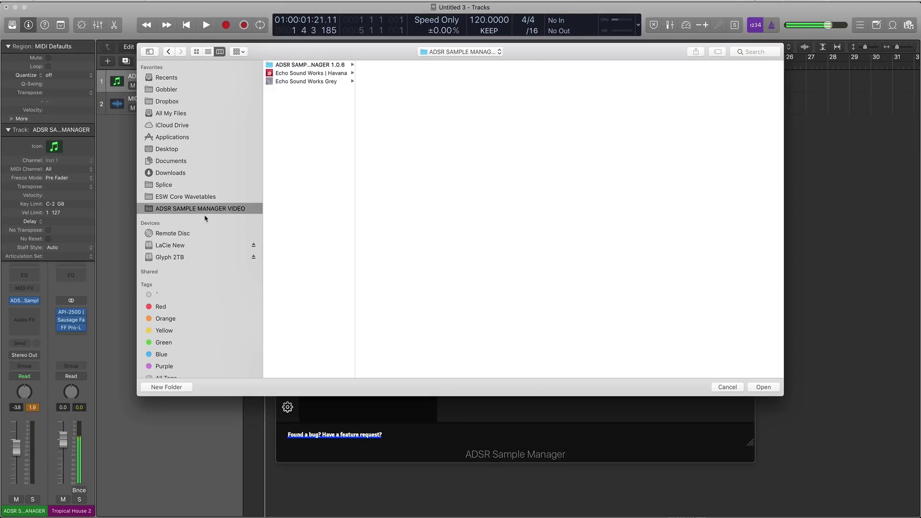
left_click(342, 66)
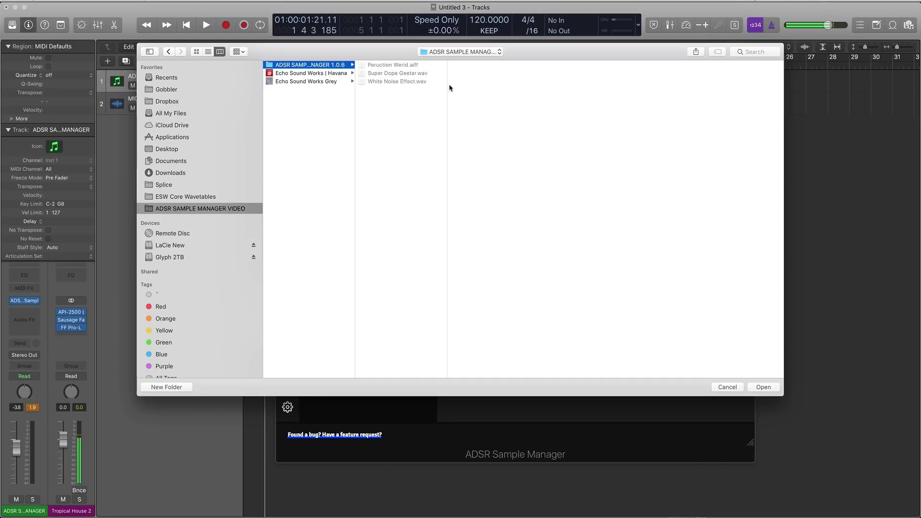
left_click_drag(448, 88, 482, 87)
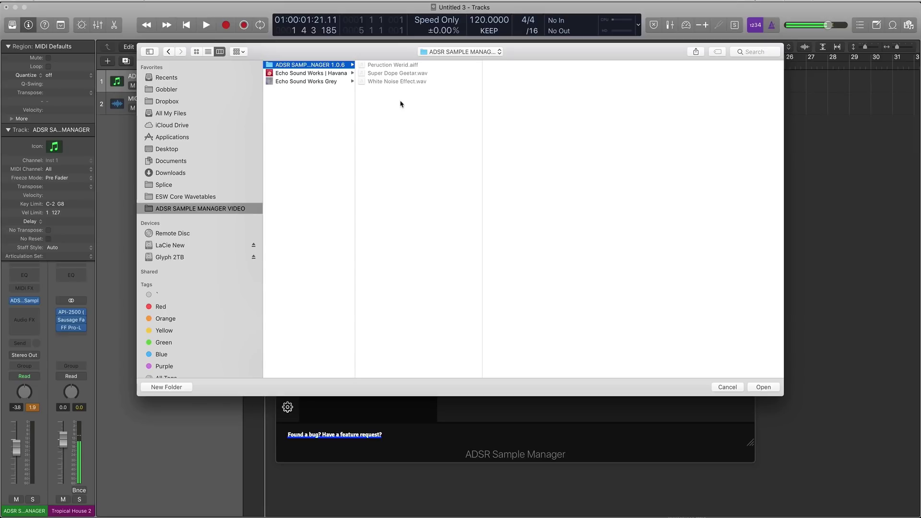
left_click(766, 387)
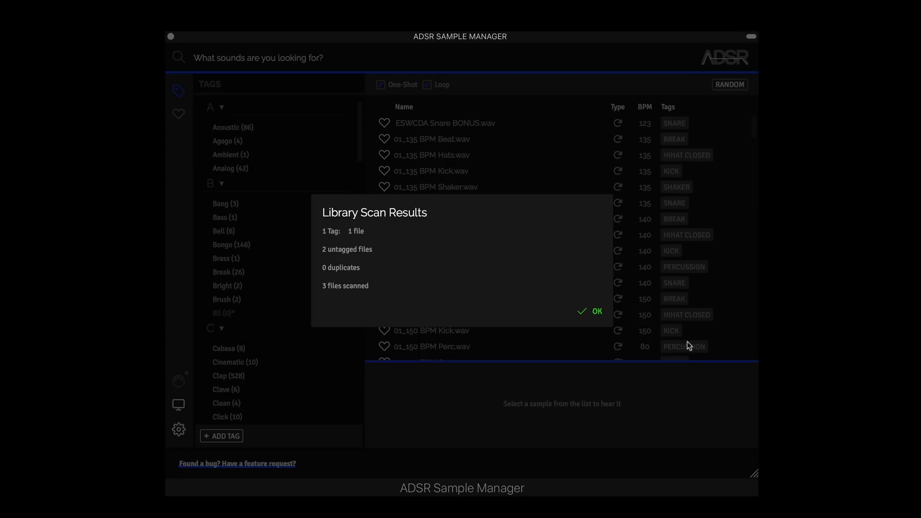
Close the scan results (3 scanned, 1 tagged, 2 untagged) and scroll the tags to Untagged
left_click(597, 314)
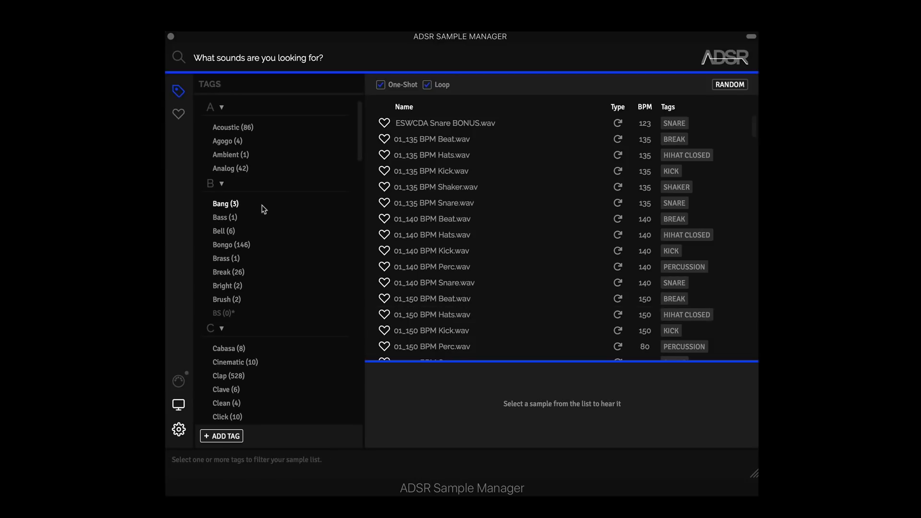
scroll(253, 218, "down", 20)
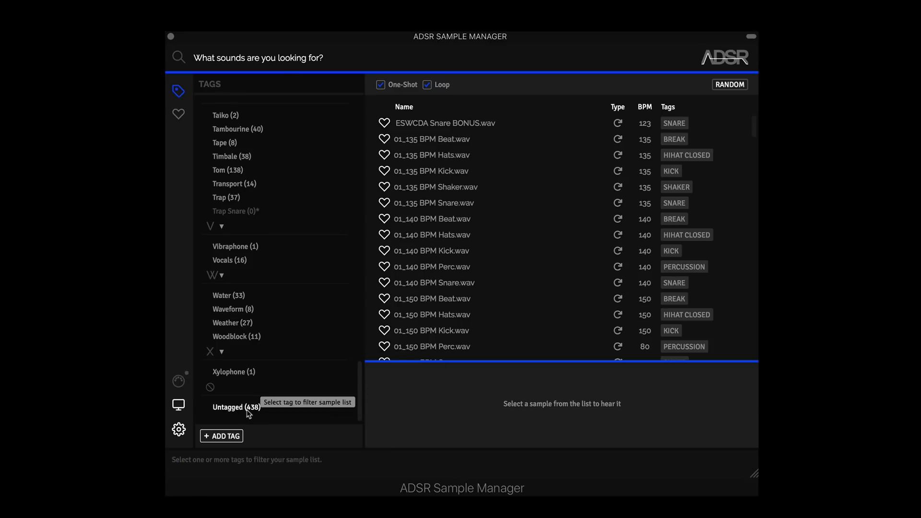
Filter to untagged samples and audition Awesome Pebbles.wav, then stop the preview
left_click(248, 411)
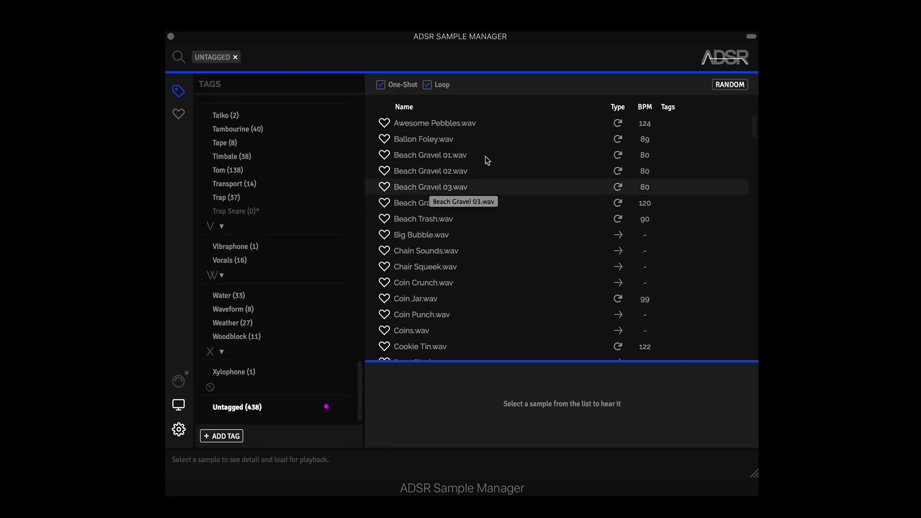
left_click(459, 126)
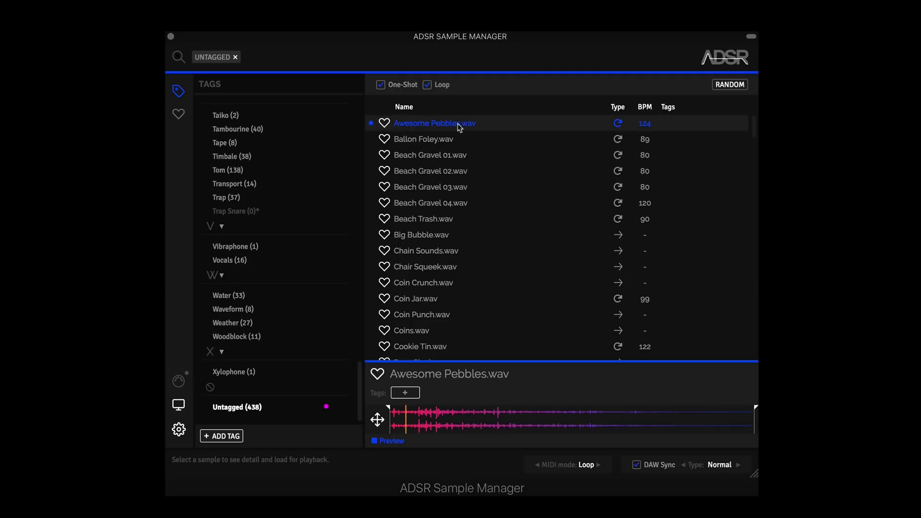
left_click(382, 441)
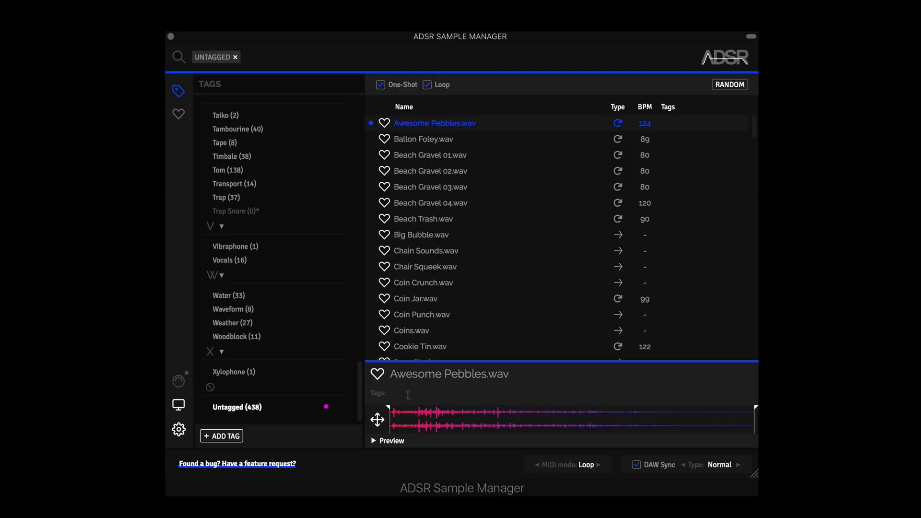
Add the tags 'foley' and 'Outside Foley' to Awesome Pebbles.wav
left_click(408, 394)
type("foley")
key("Return")
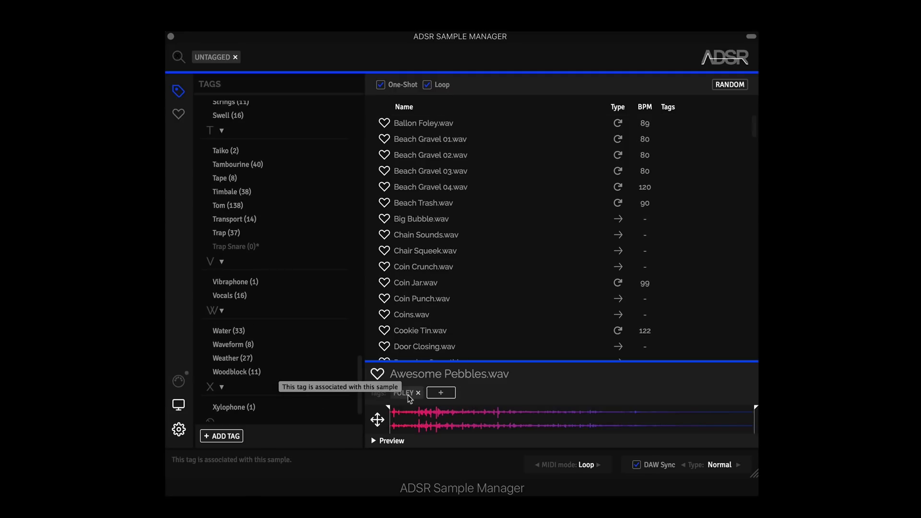
left_click(439, 393)
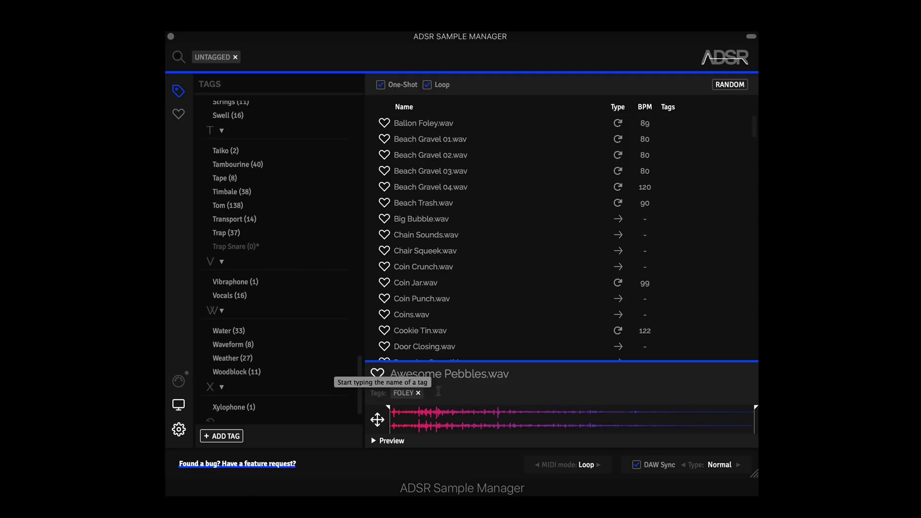
type("Outside Fo")
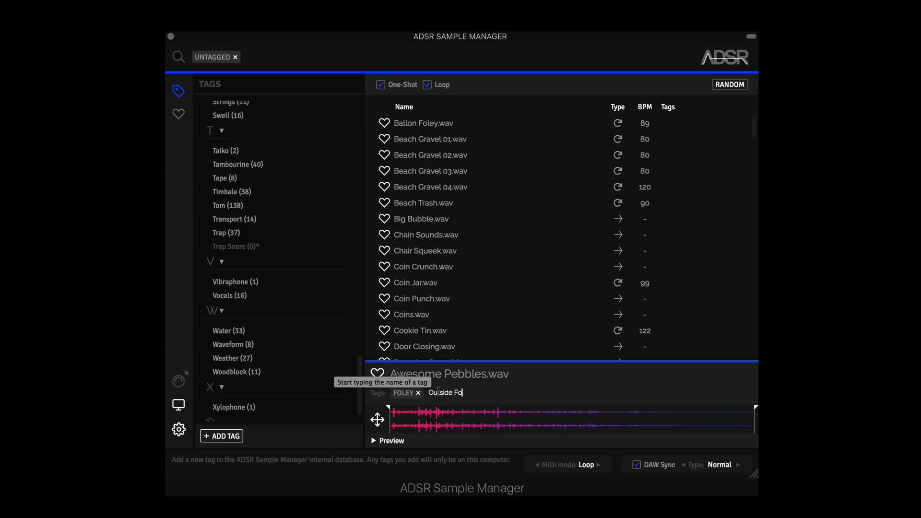
type("ley")
key("Return")
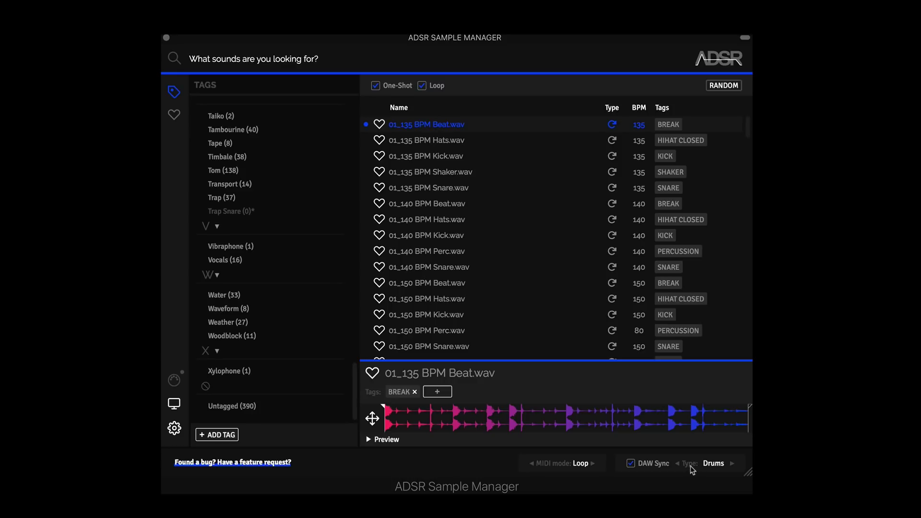
Cycle the time-stretch type through its modes to Drums and turn DAW sync off
mouse_move(713, 467)
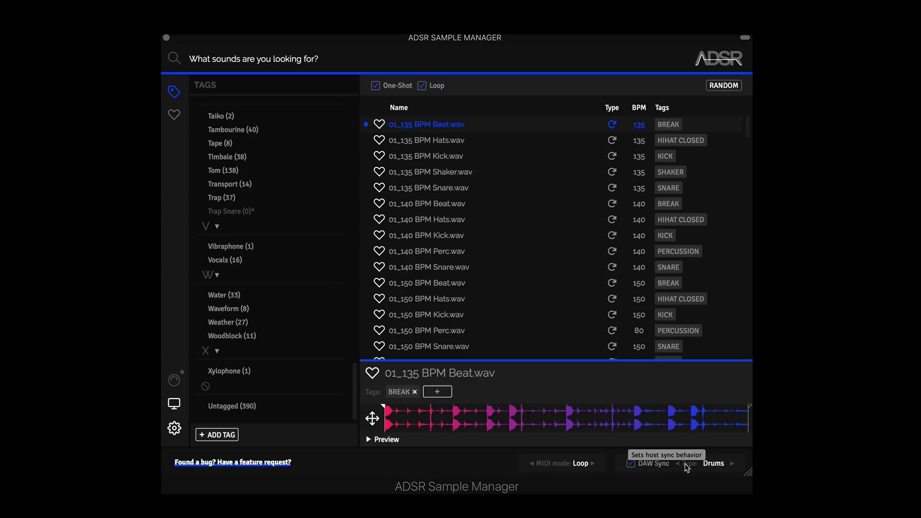
left_click(714, 464)
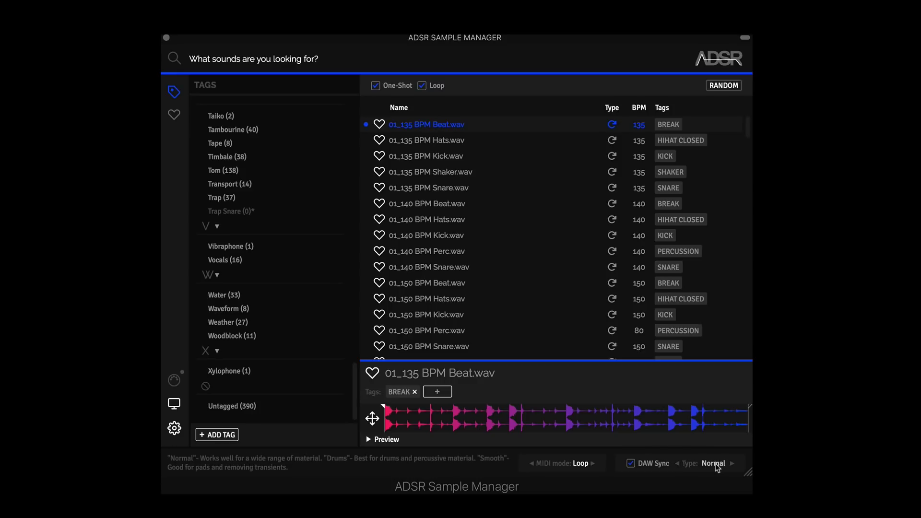
left_click(715, 464)
left_click(715, 464)
left_click(715, 465)
left_click(714, 464)
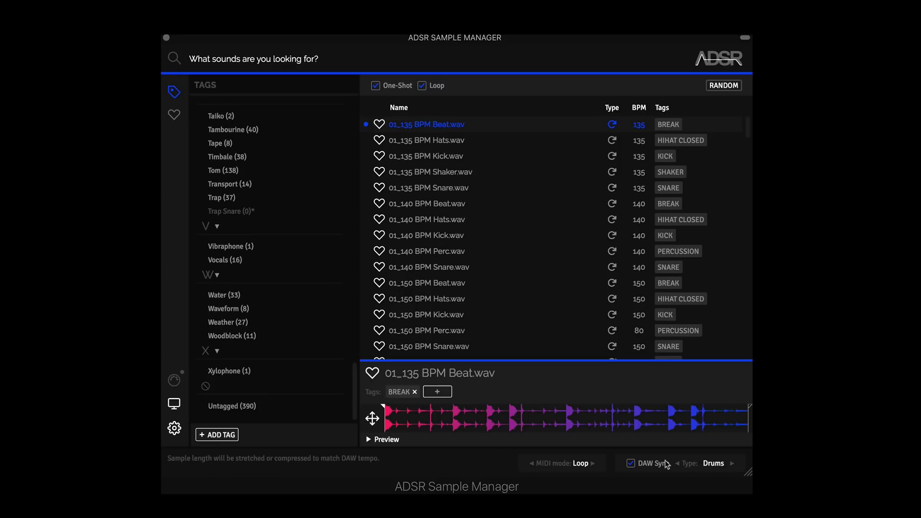
left_click(631, 464)
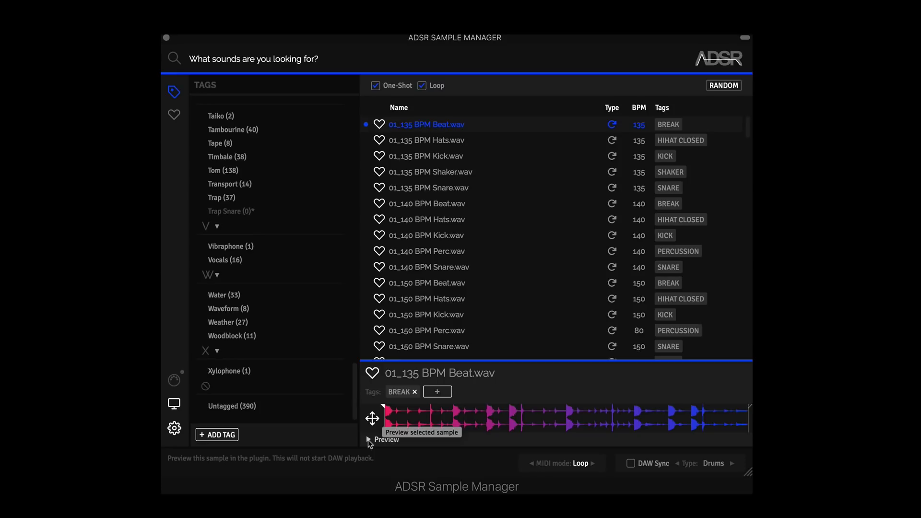
Preview the 01_135 BPM Beat loop unsynced, then again with DAW Sync on
left_click(369, 440)
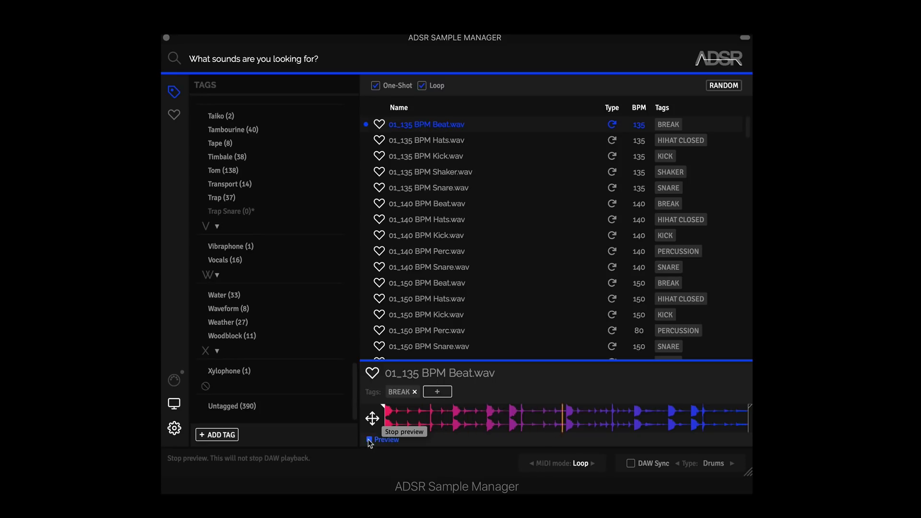
left_click(370, 440)
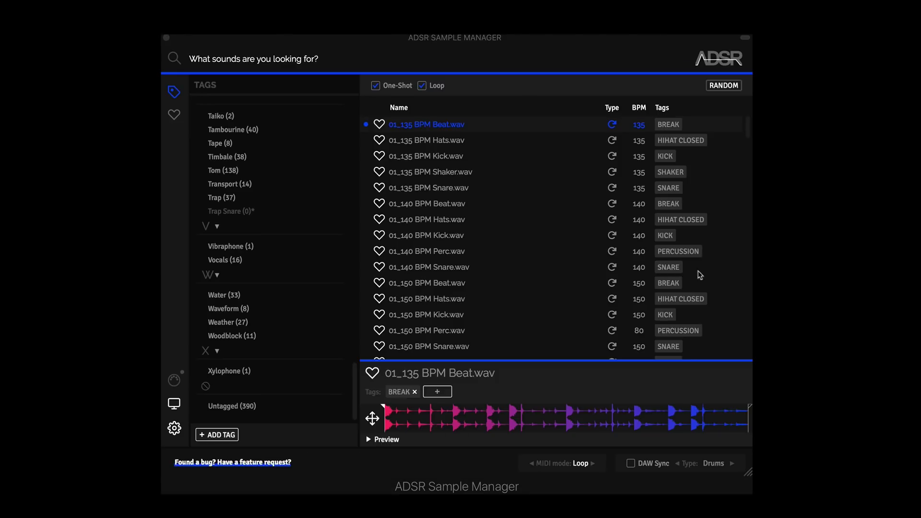
left_click(631, 464)
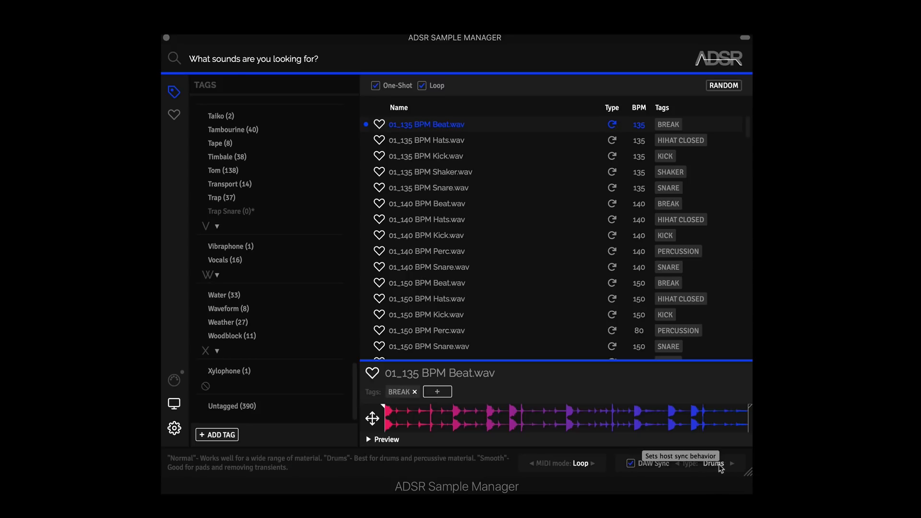
left_click(369, 440)
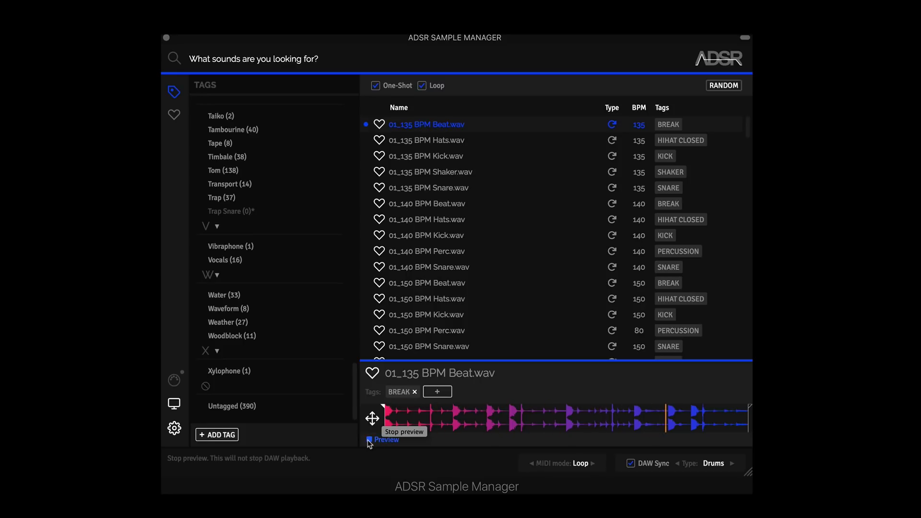
left_click(369, 441)
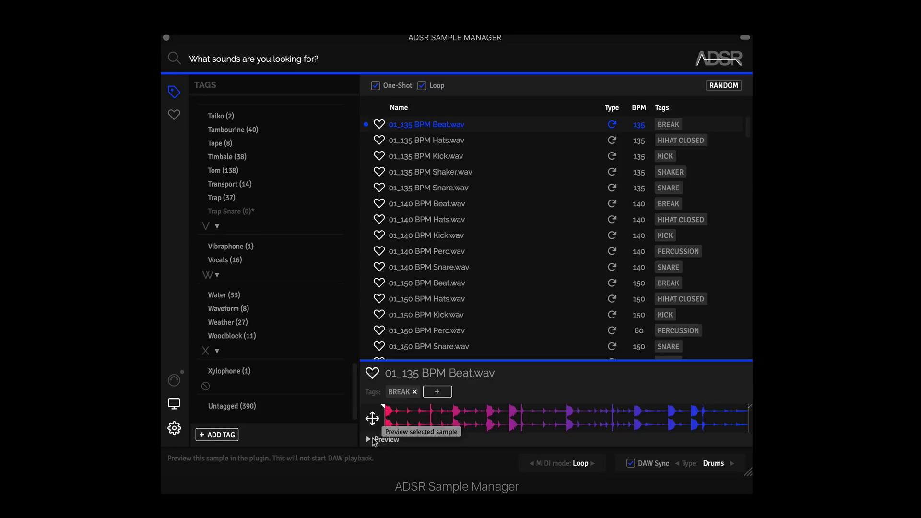
Audition the beat in Smooth stretch mode, then switch the mode to Normal
left_click(732, 464)
left_click(371, 440)
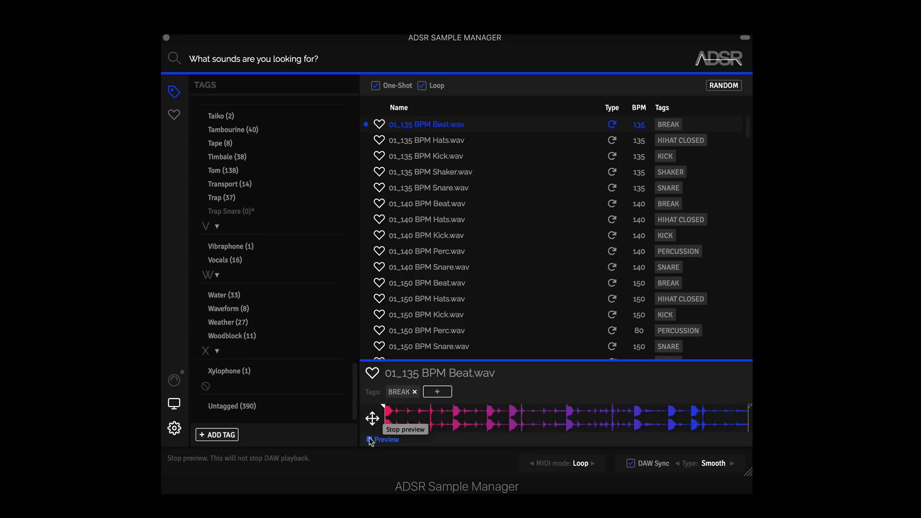
left_click(371, 440)
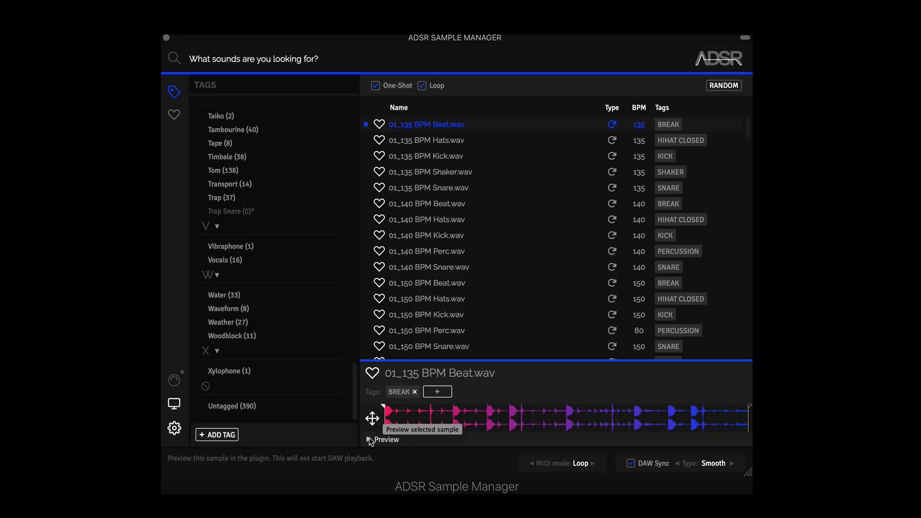
left_click(712, 466)
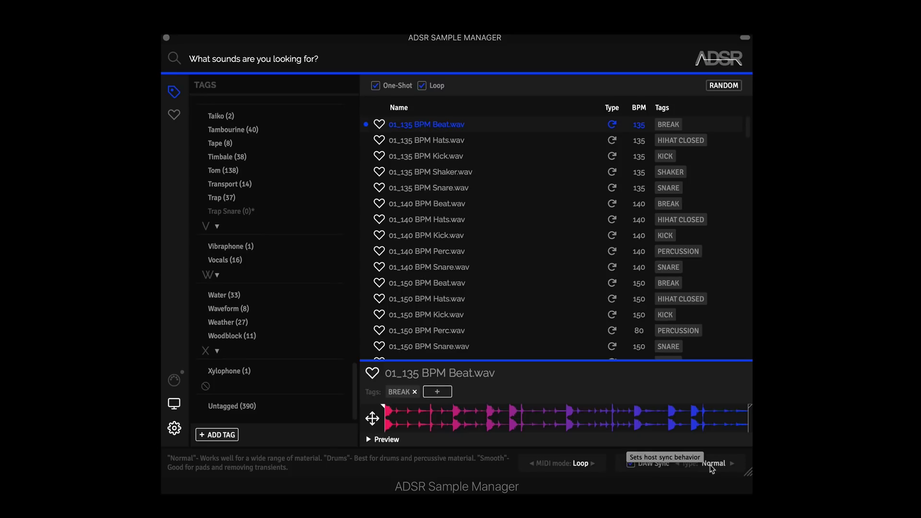
Set stretching back to Drums, drag the end marker to just after the first hits, and preview
left_click(712, 465)
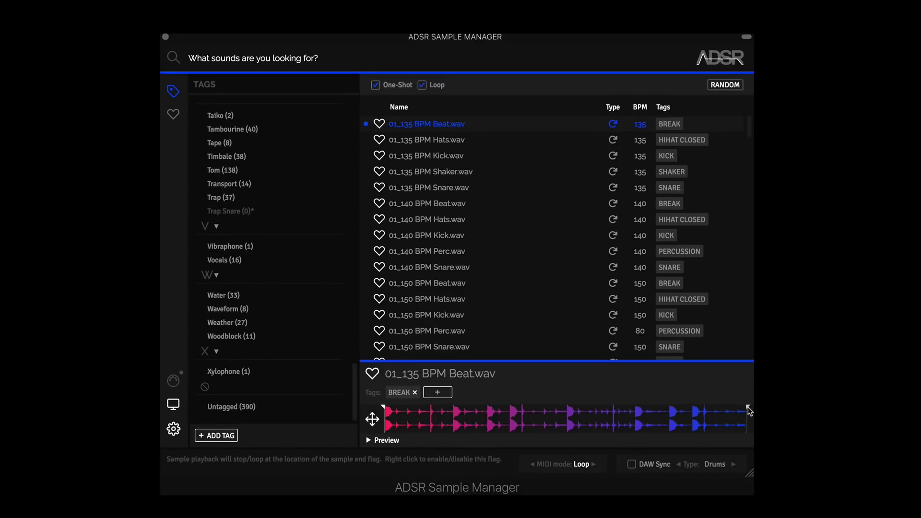
left_click_drag(747, 411, 453, 420)
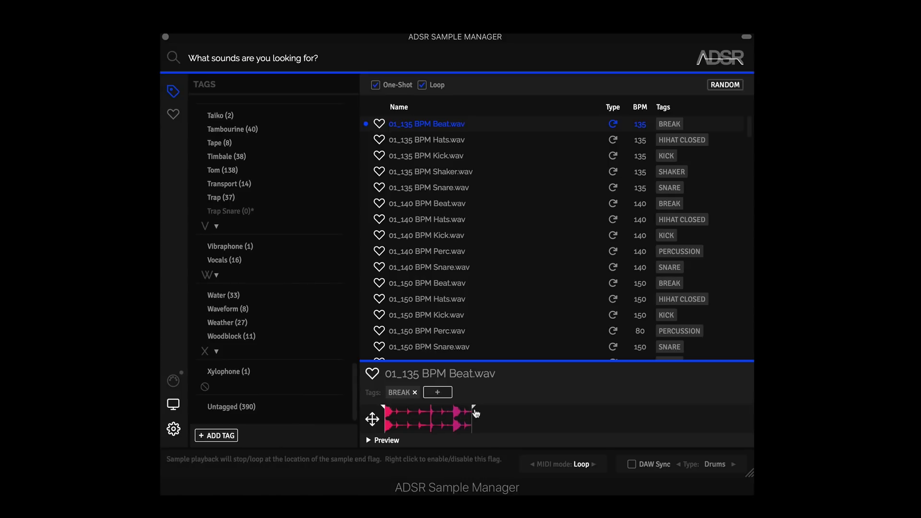
left_click_drag(452, 412, 403, 417)
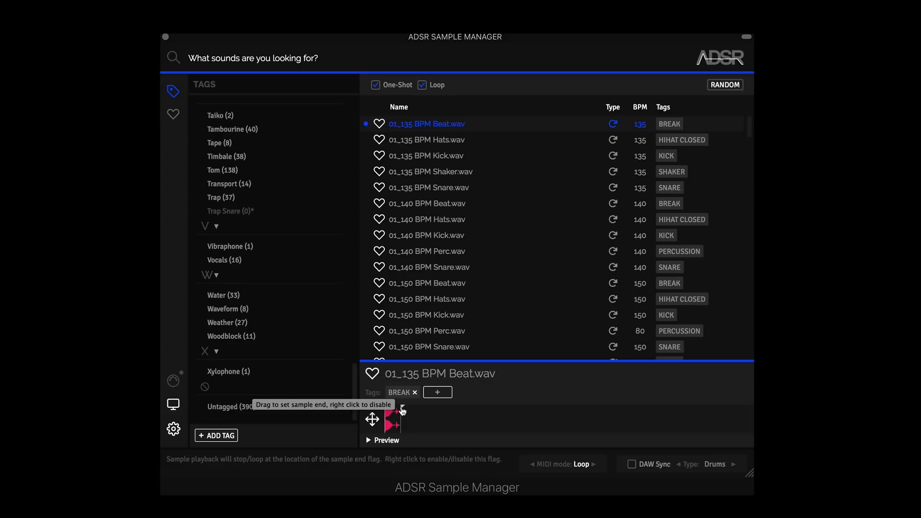
left_click_drag(402, 413, 449, 414)
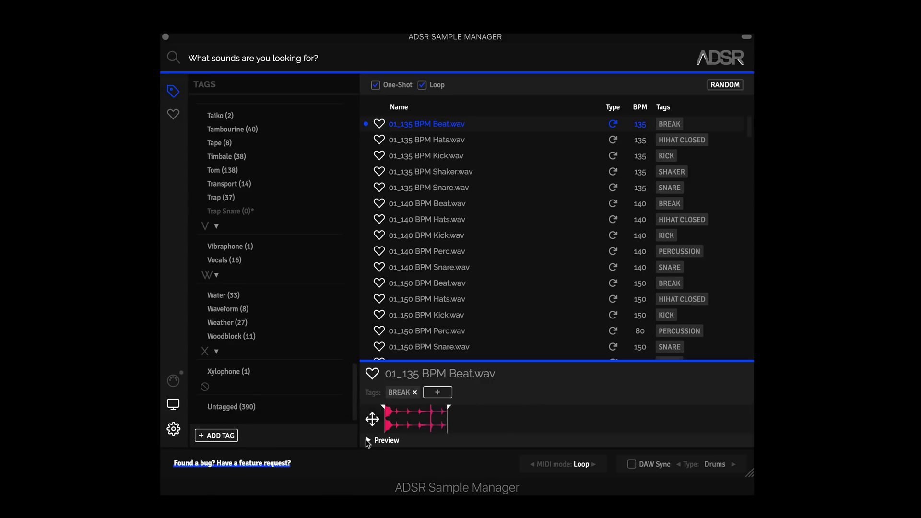
left_click(369, 441)
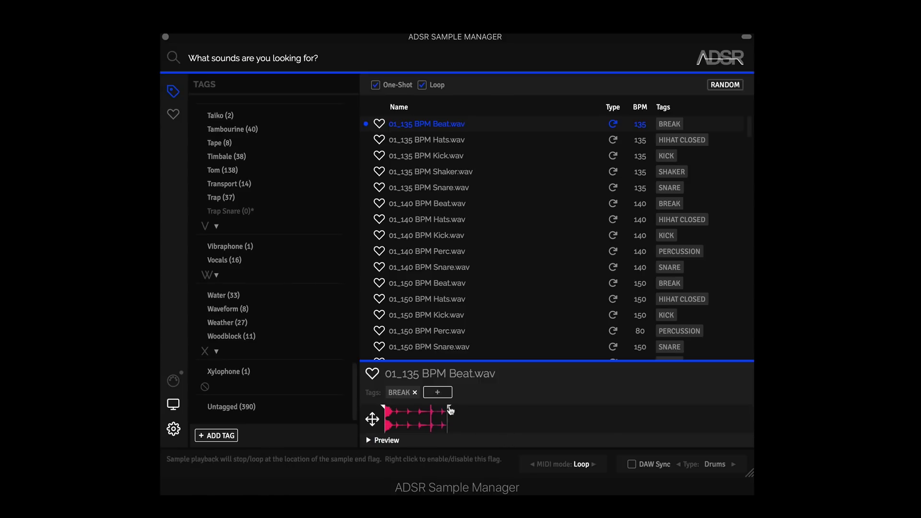
Narrow the slice by pulling the end earlier and the start later, then preview it
left_click_drag(457, 411, 442, 423)
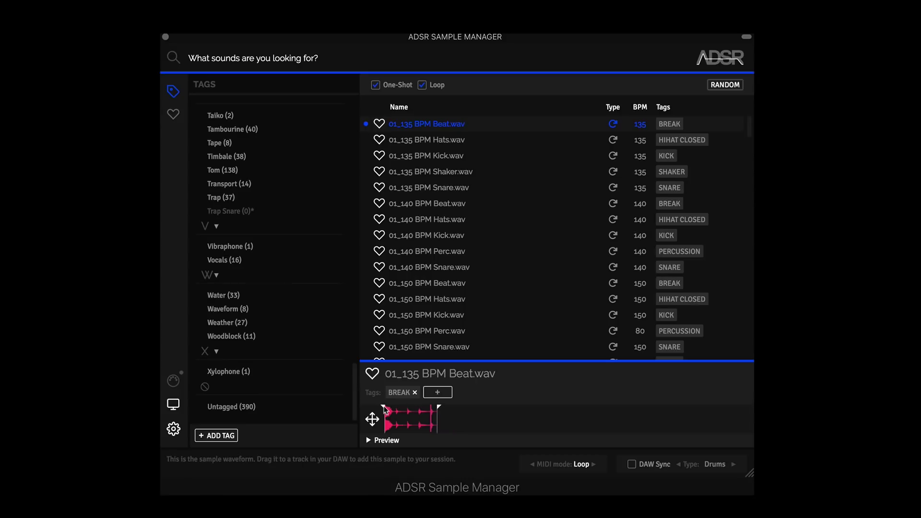
left_click_drag(384, 408, 431, 416)
left_click(367, 440)
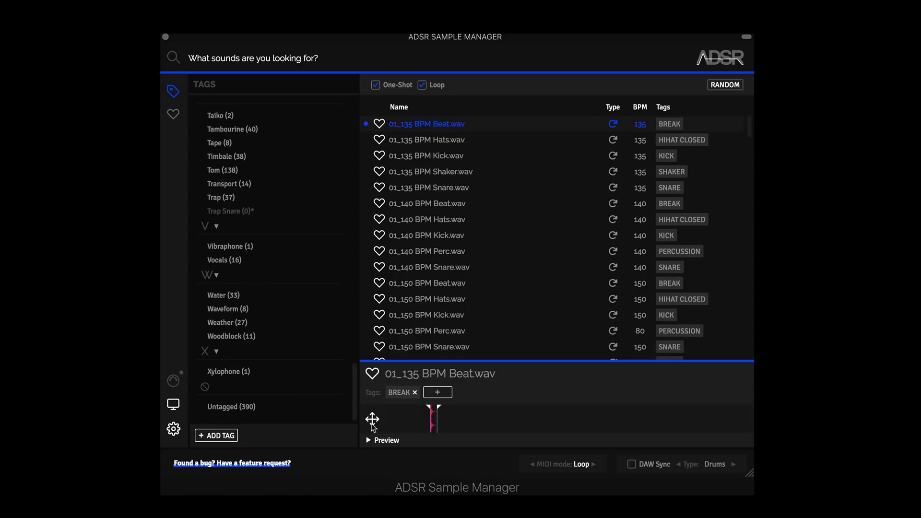
Check whether drag-out exports the whole file or the trimmed file, then close the options
right_click(371, 419)
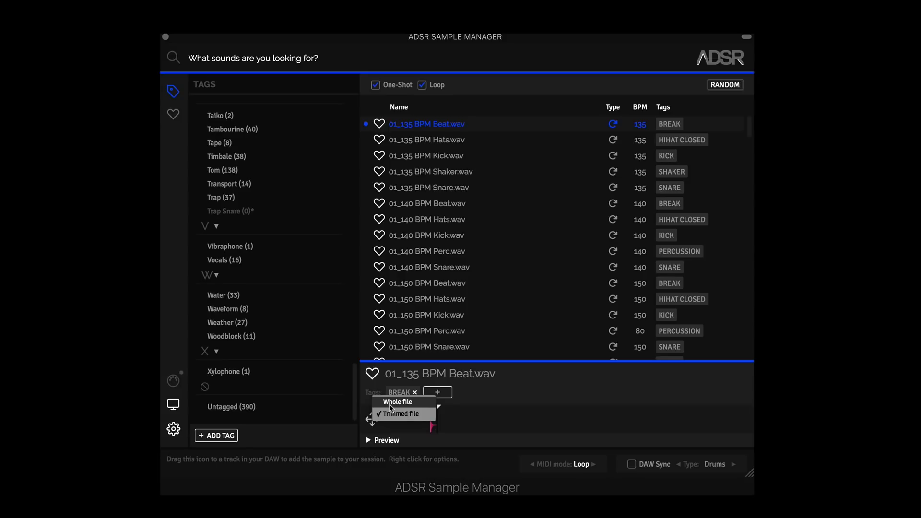
left_click(392, 414)
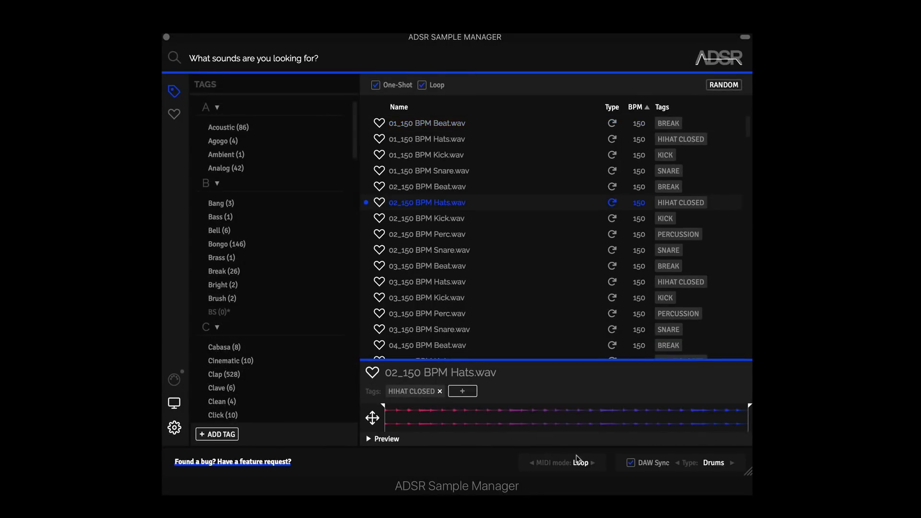
Pull the hats loop's end marker in, reset it, then set it to a short opening slice
left_click_drag(750, 407, 419, 418)
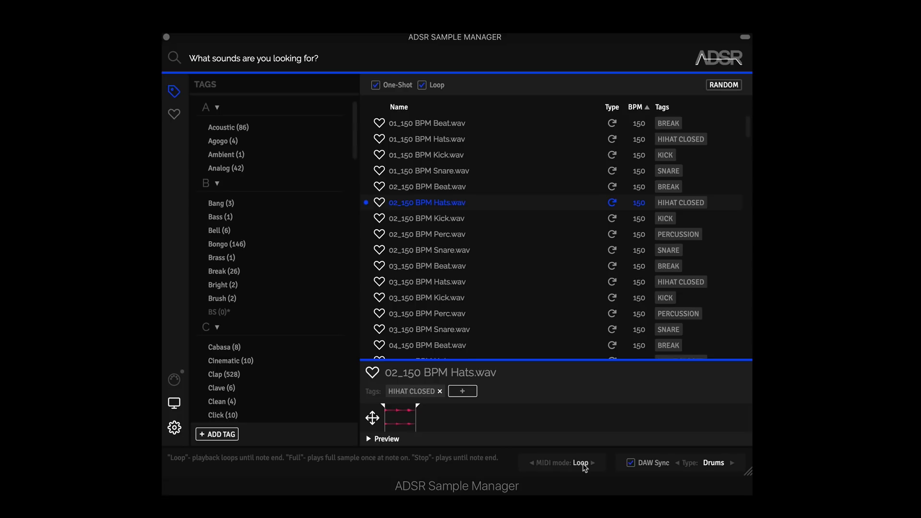
double_click(417, 406)
left_click_drag(749, 407, 422, 423)
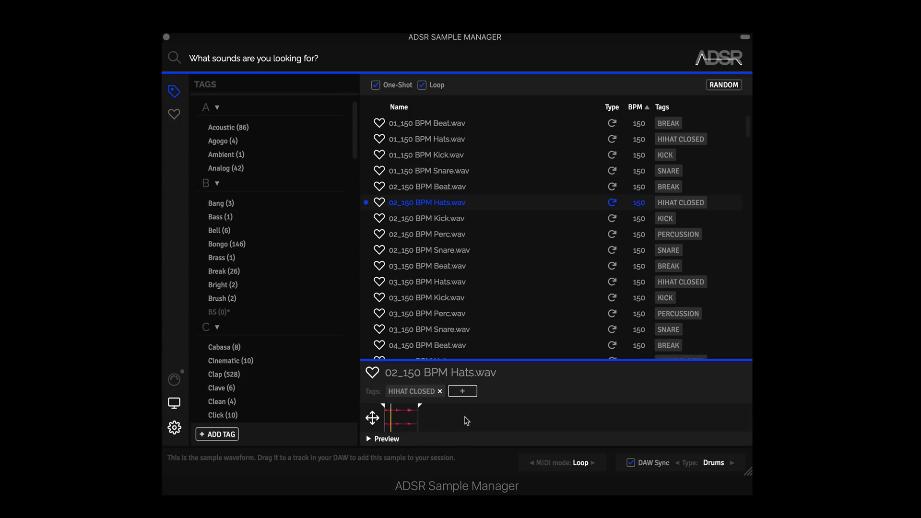
left_click_drag(420, 406, 432, 409)
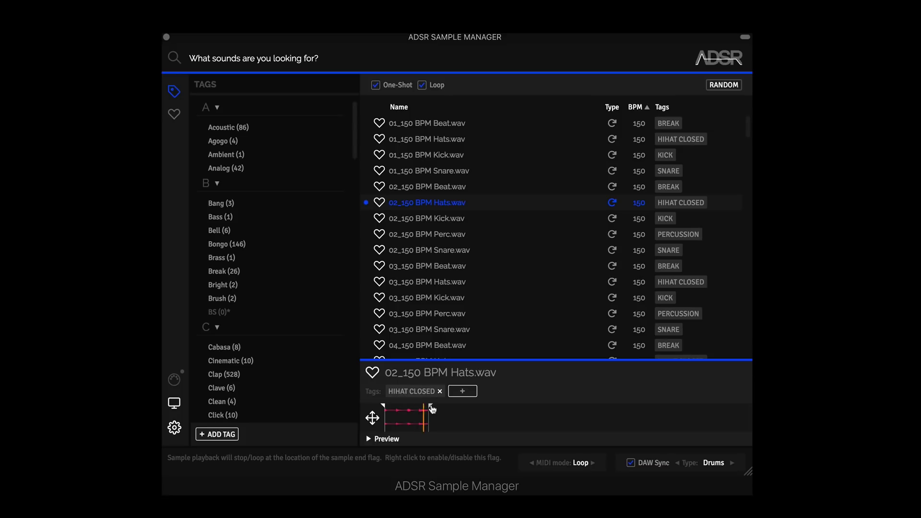
Try Double BPM (300) and Reset BPM (150), then halve the hats loop to 75 BPM
right_click(639, 204)
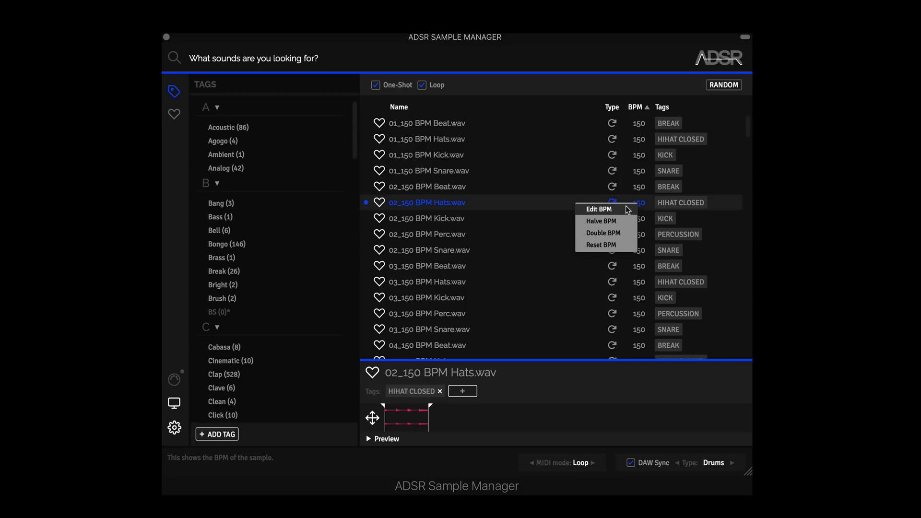
left_click(626, 234)
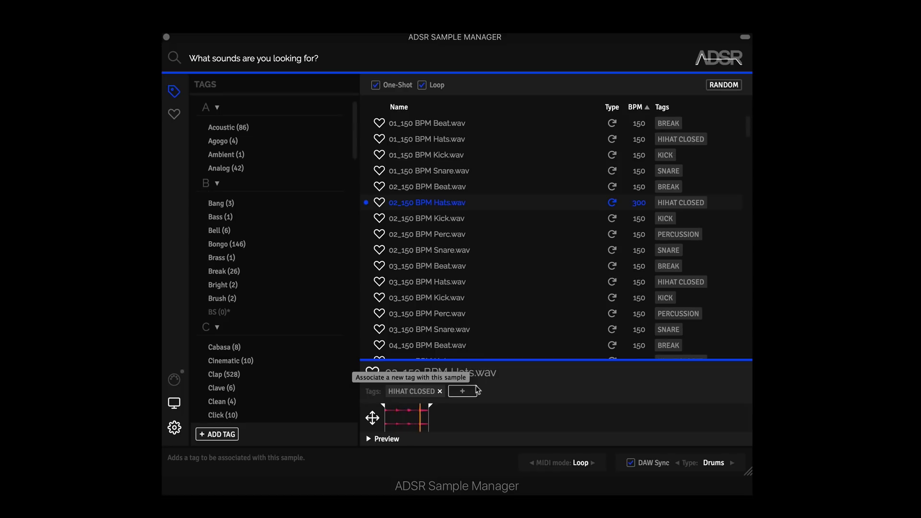
right_click(641, 203)
left_click(624, 220)
right_click(641, 203)
left_click(624, 219)
Drag the start and end flags to frame a narrower slice near the waveform's middle
left_click_drag(430, 407, 606, 409)
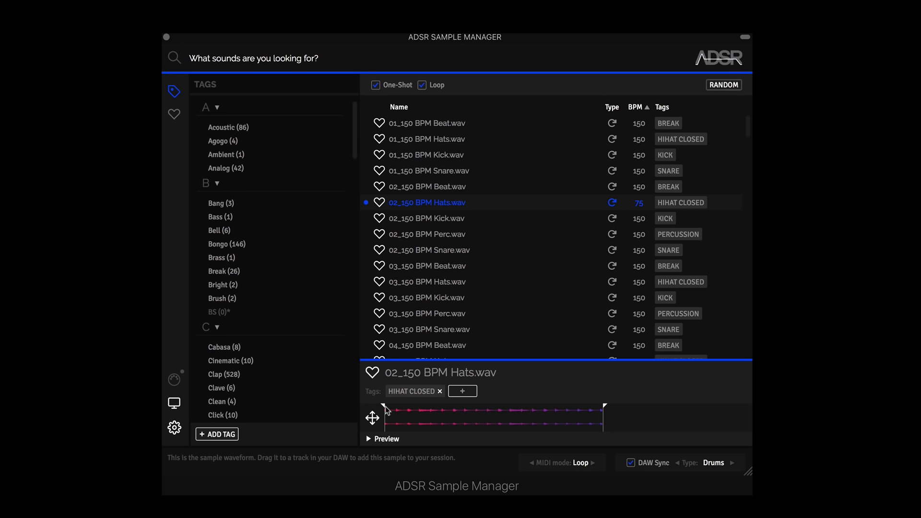
left_click_drag(387, 407, 544, 426)
left_click_drag(603, 409, 614, 408)
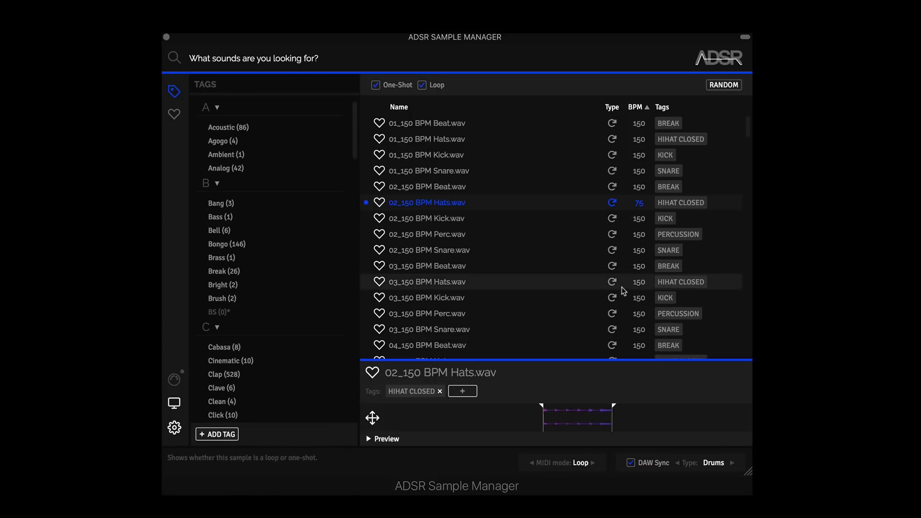
Reset the hats loop to 150 BPM, briefly hide loops, then untick One-Shot to list only loops
left_click(629, 206)
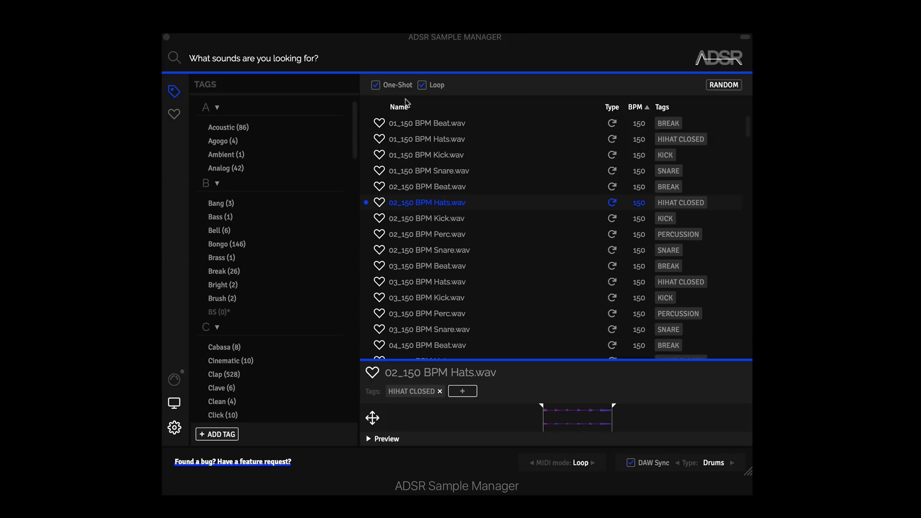
left_click(423, 86)
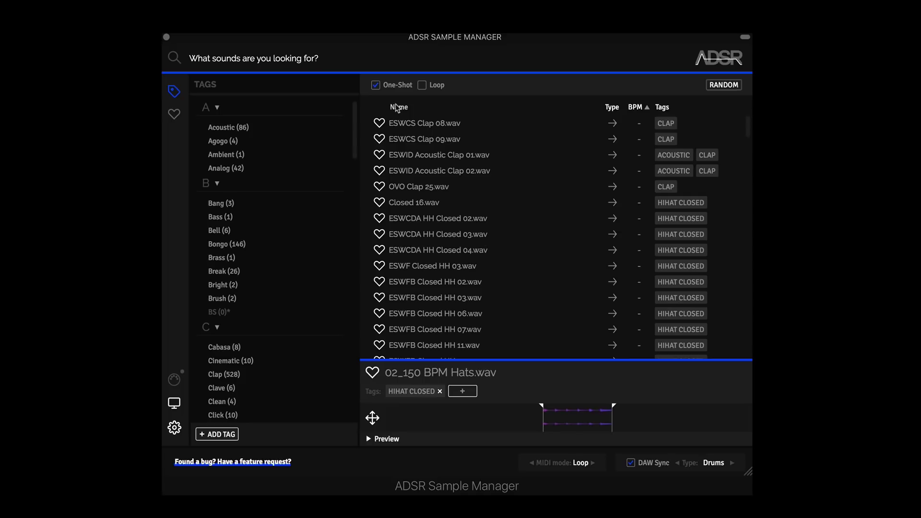
left_click(422, 85)
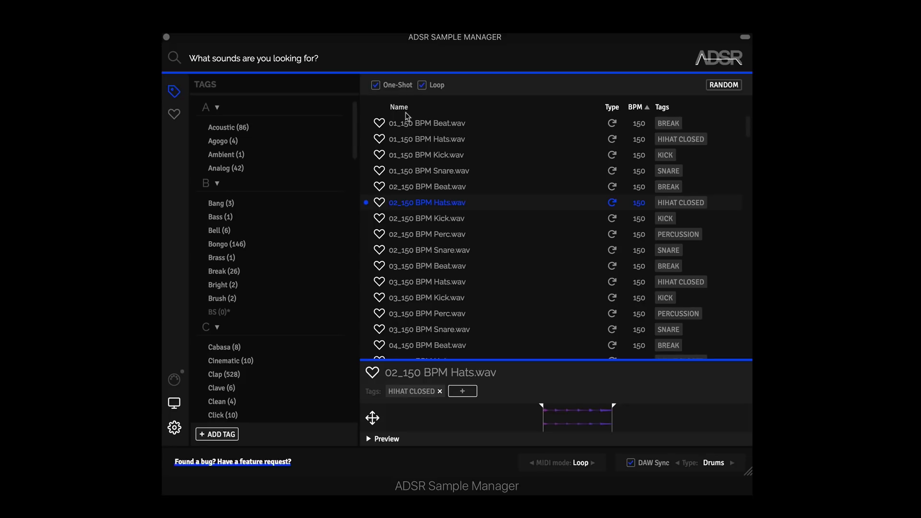
left_click(377, 86)
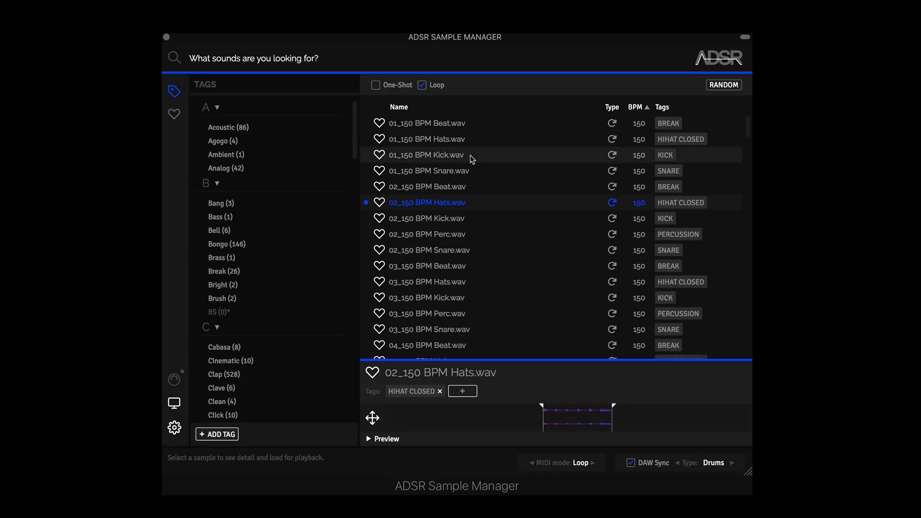